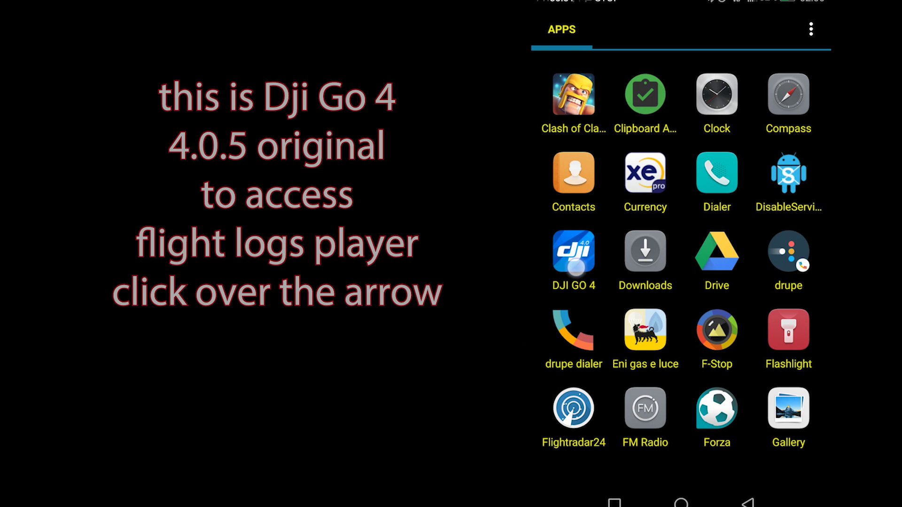
Launch DJI GO 4 from the phone's app list to reach the Phantom 4 Pro Equipment screen.
click(576, 267)
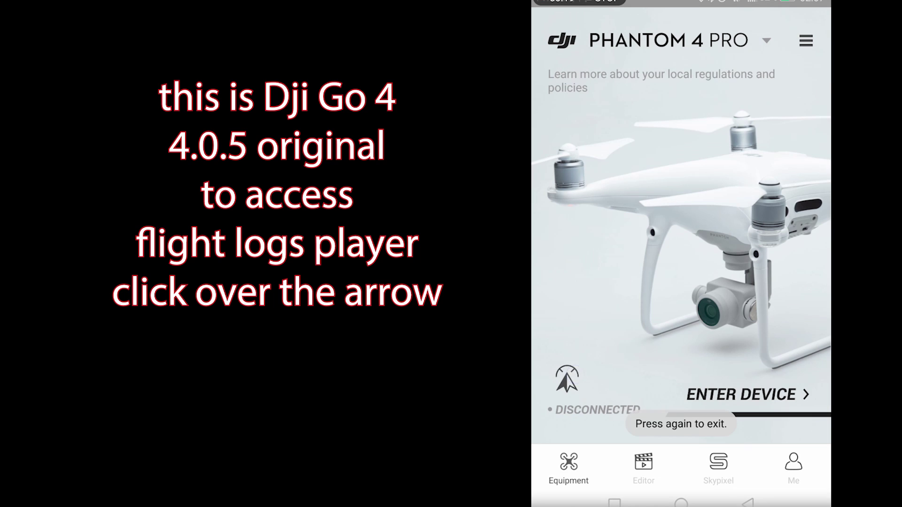
Log into the DJI account, replay yesterday's 2-minute flight, and launch the modded 4.1.3 DJI GO 4.
click(735, 94)
click(715, 266)
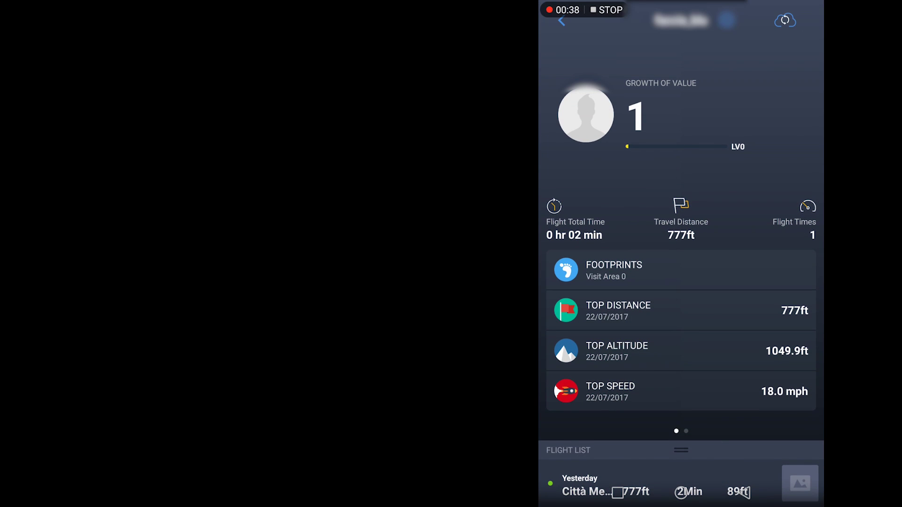
drag(711, 443, 754, 165)
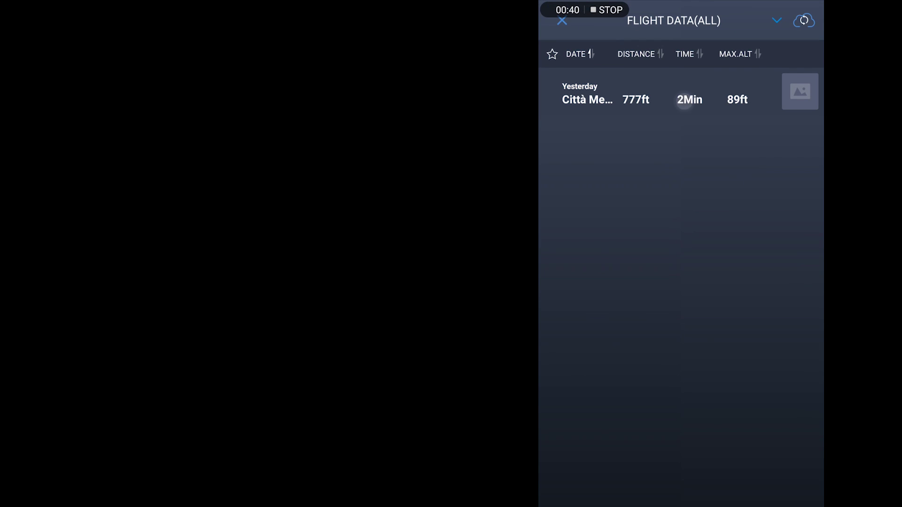
click(658, 94)
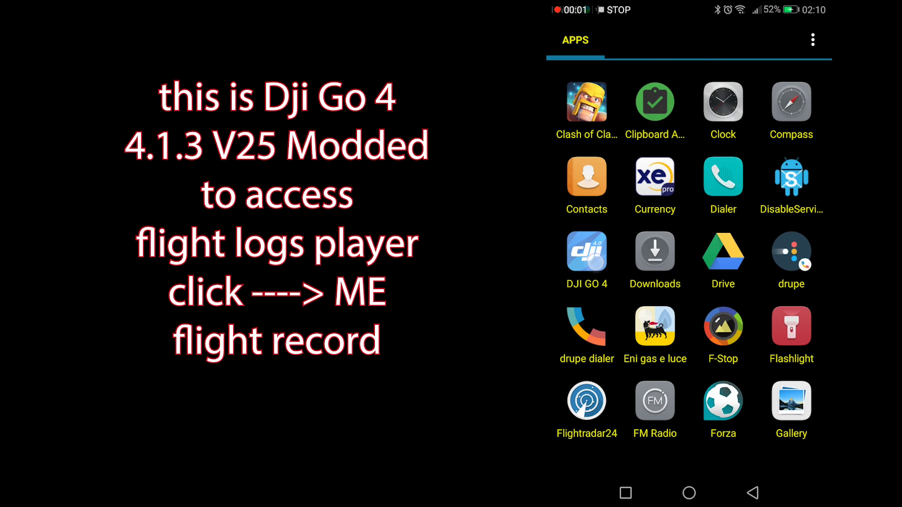
click(586, 252)
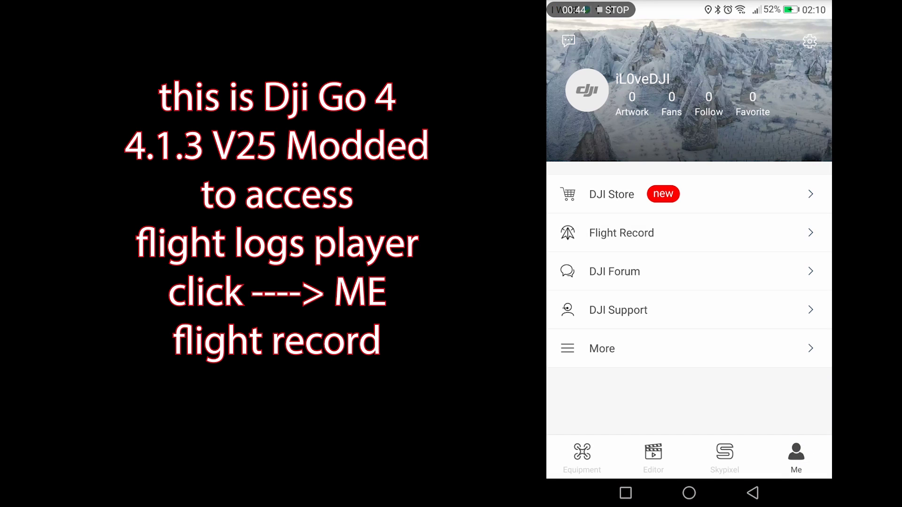
Replay the 13/07/2017 14,763 ft flight from Flight Record, zooming the map out during playback.
click(621, 233)
drag(722, 451, 736, 197)
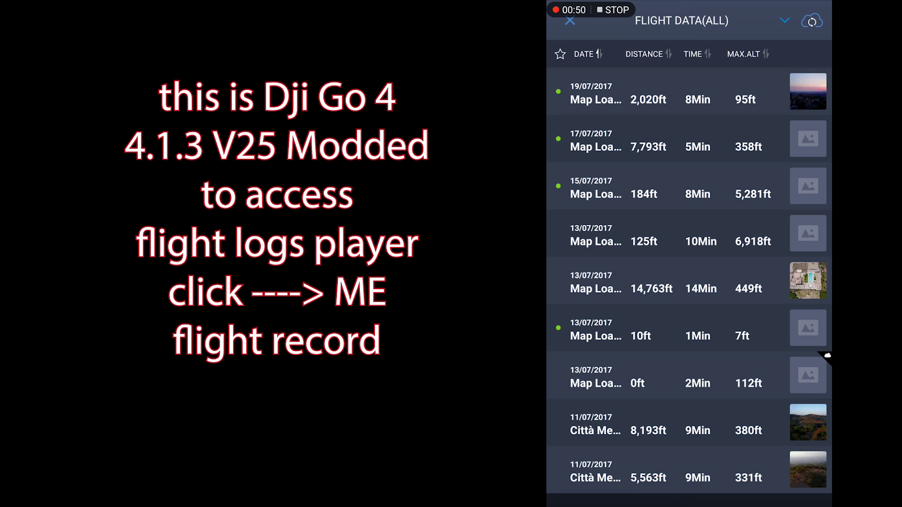
click(667, 282)
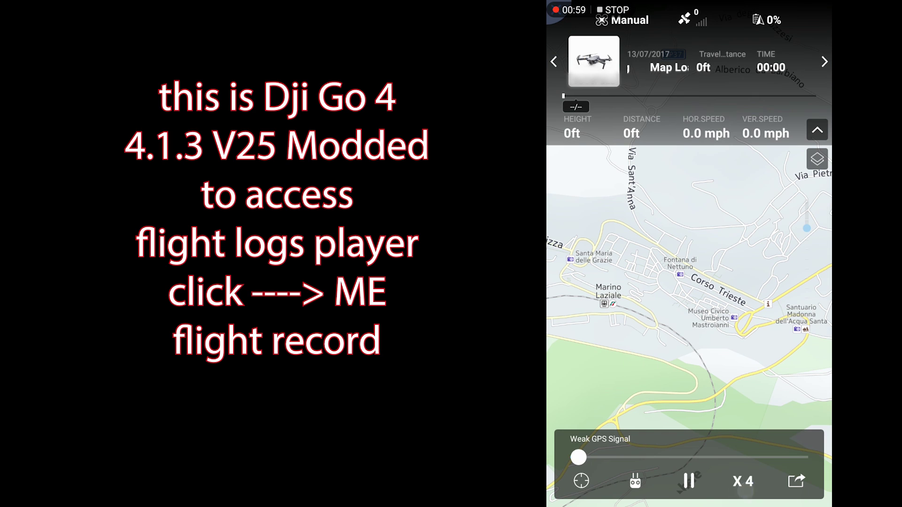
scroll(697, 291, down, 5)
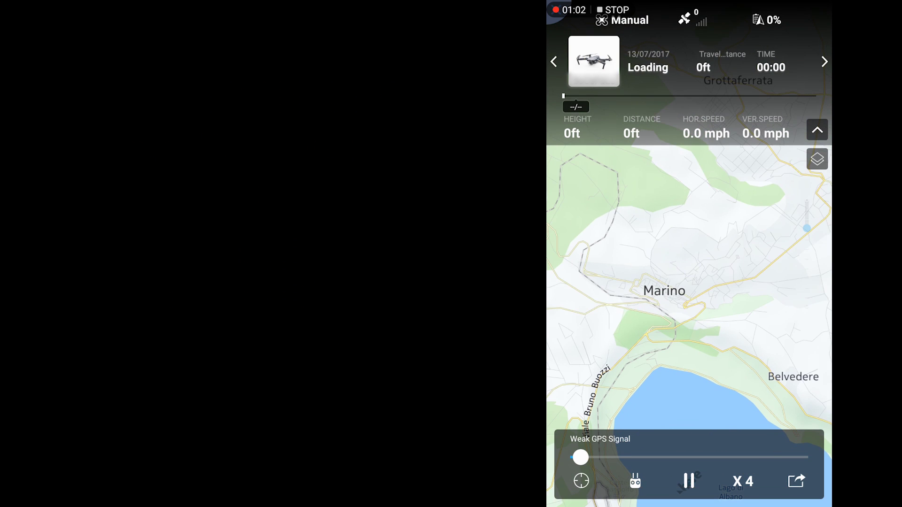
scroll(697, 291, down, 3)
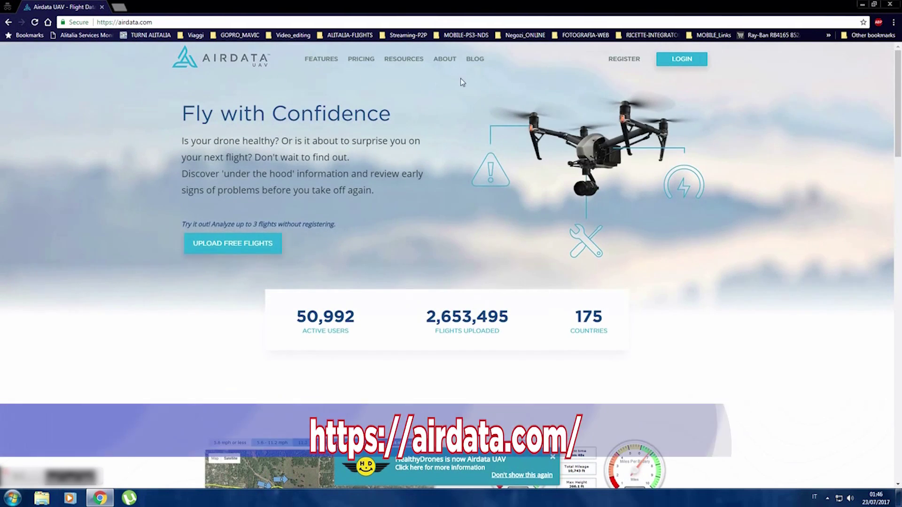
Log into the Airdata account on airdata.com and go to the My Flights list.
click(623, 61)
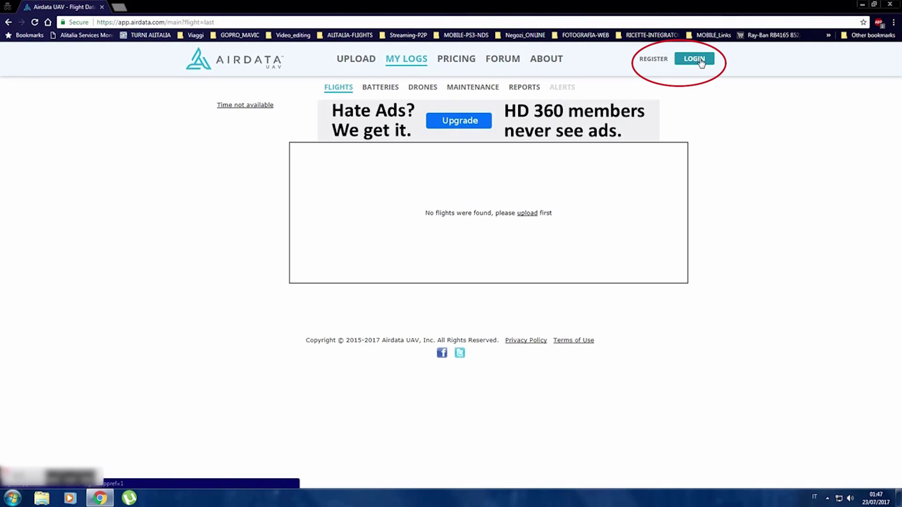
click(695, 58)
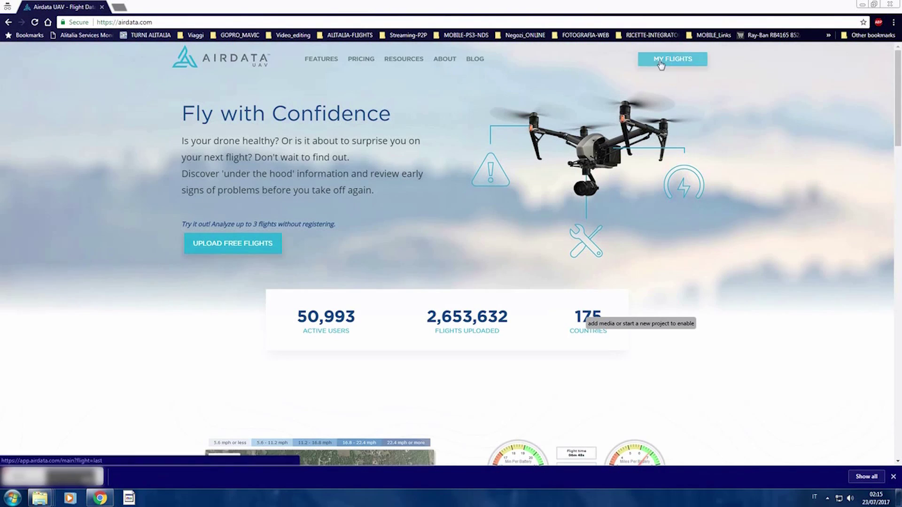
click(680, 64)
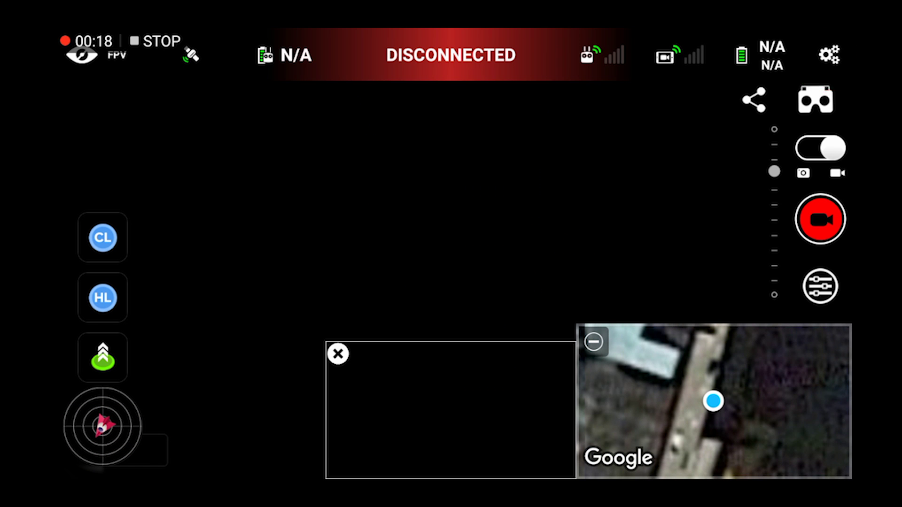
Open Litchi's aircraft settings to the Airdata UAV User Token field.
click(820, 54)
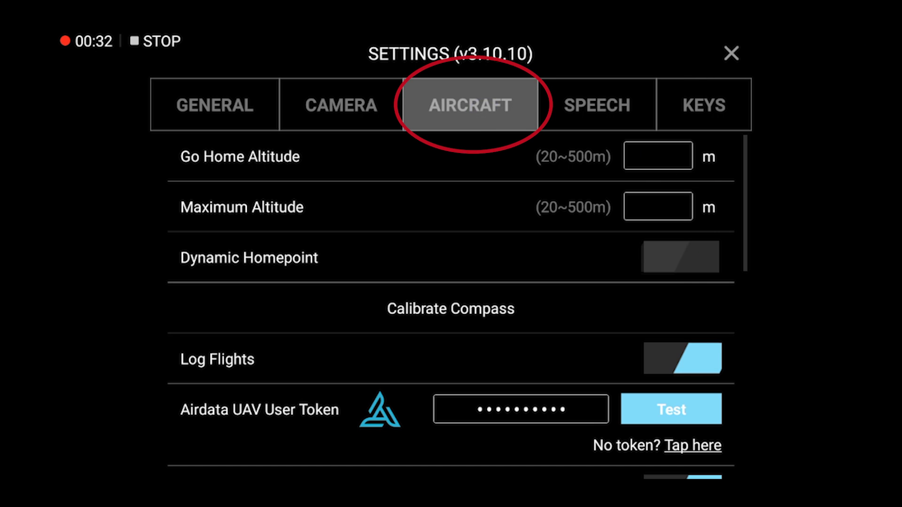
drag(360, 405, 393, 236)
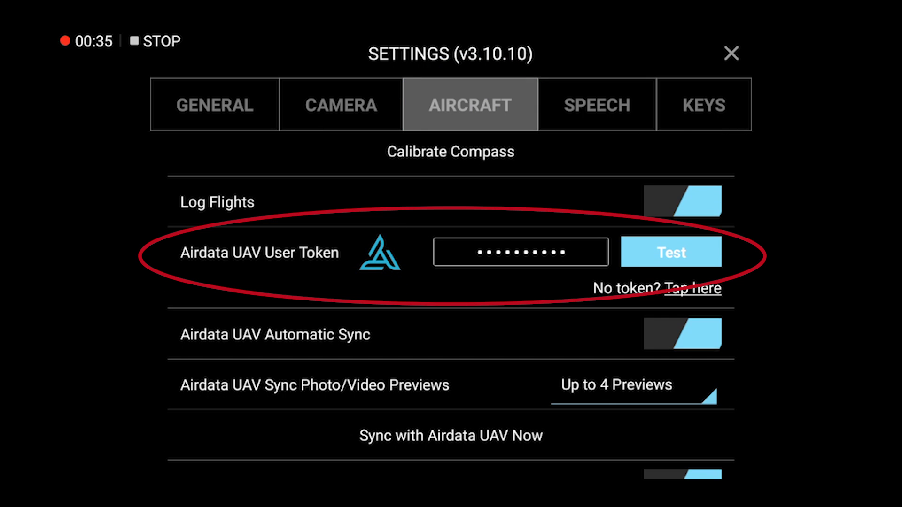
drag(306, 165, 162, 294)
Retrieve the Auto Upload Token from Airdata's My Account page, then open the phone's storage.
click(518, 55)
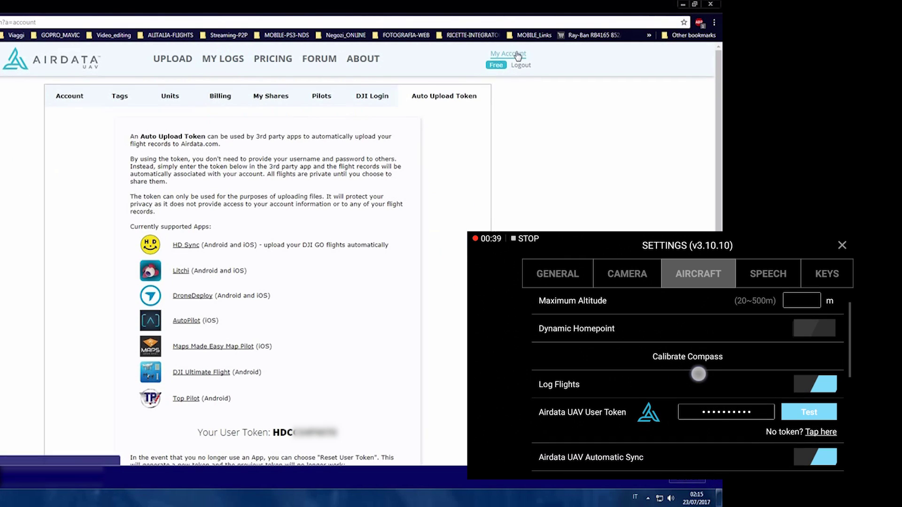
mouse_move(772, 349)
mouse_down()
mouse_move(830, 346)
mouse_move(886, 393)
mouse_move(886, 376)
mouse_move(871, 369)
mouse_up()
click(432, 99)
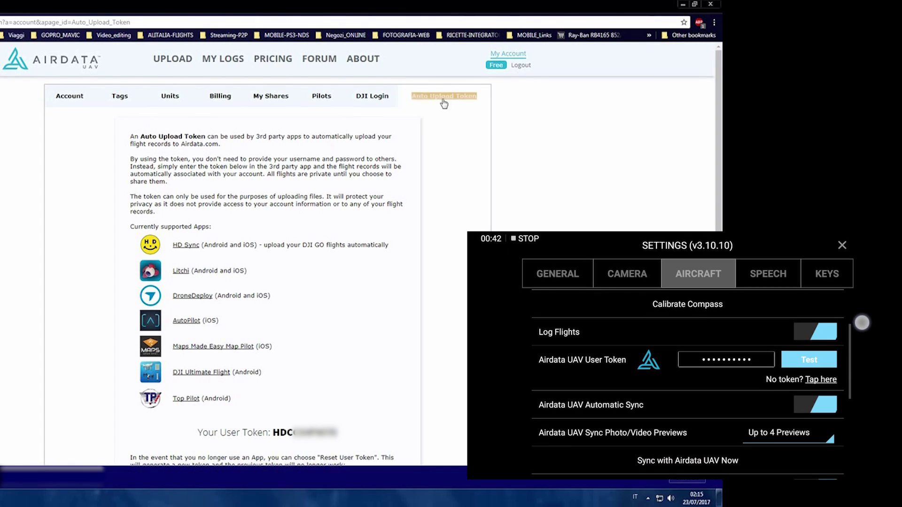
scroll(304, 307, down, 3)
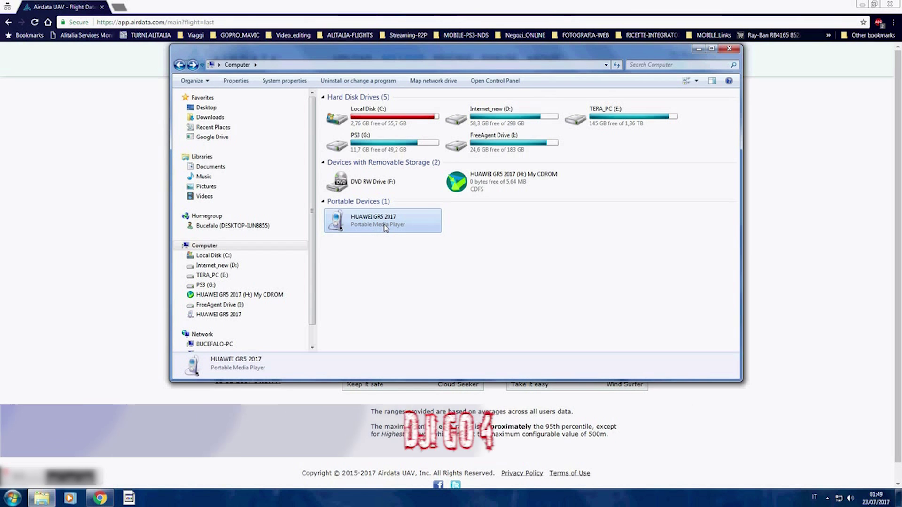
double_click(374, 226)
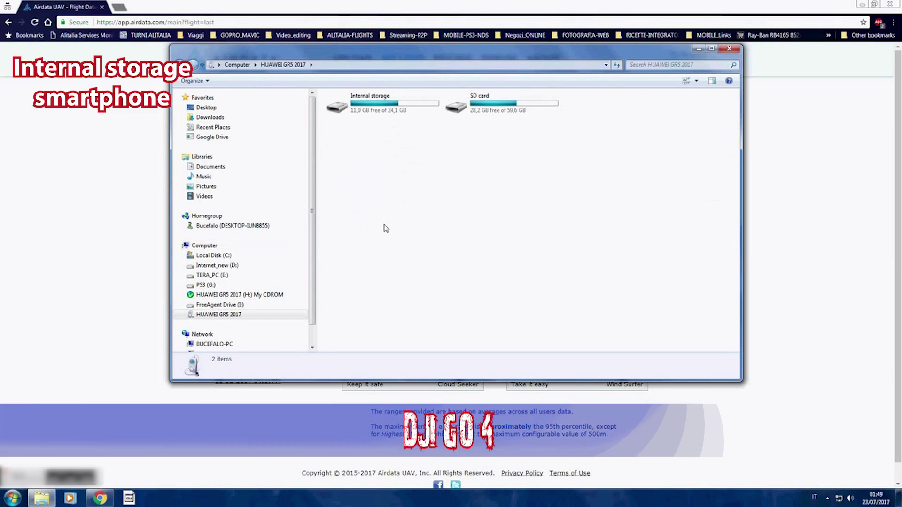
Browse Internal storage > DJI > dji.go.v4 > FlightRecord and box-select the TXT flight logs.
double_click(384, 112)
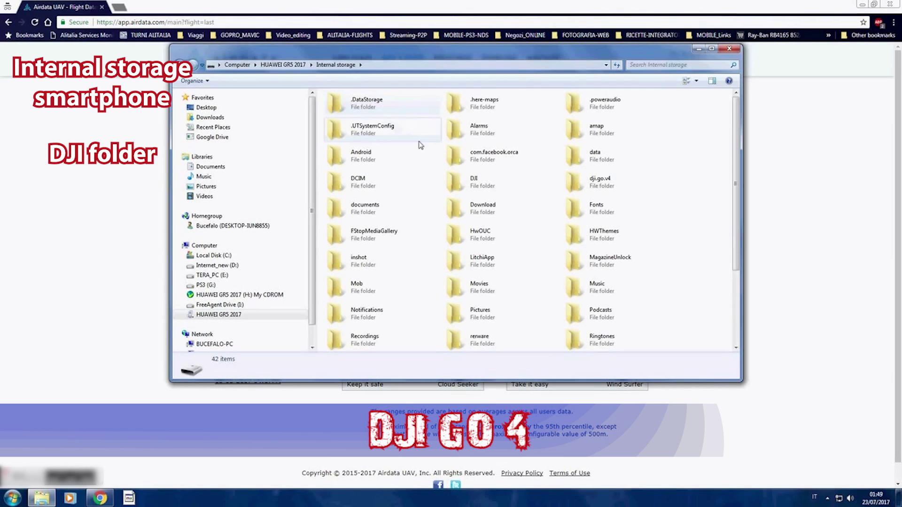
double_click(475, 181)
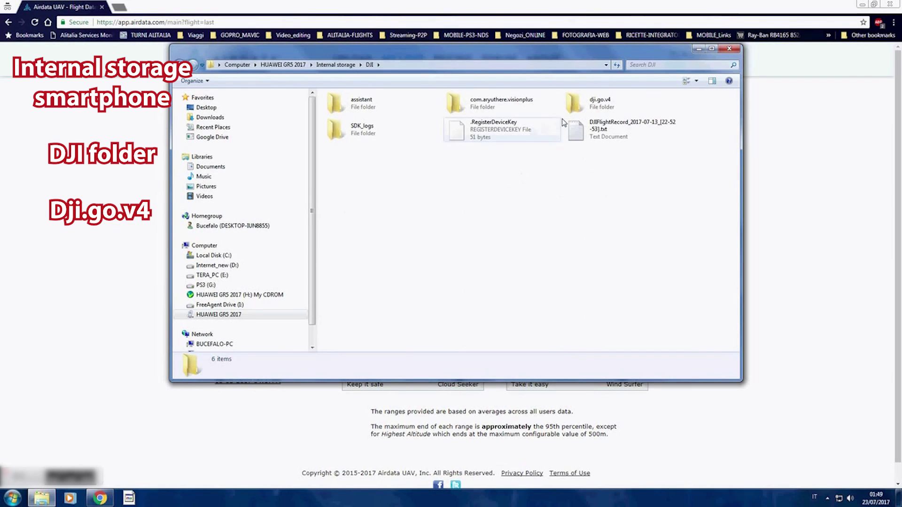
double_click(629, 105)
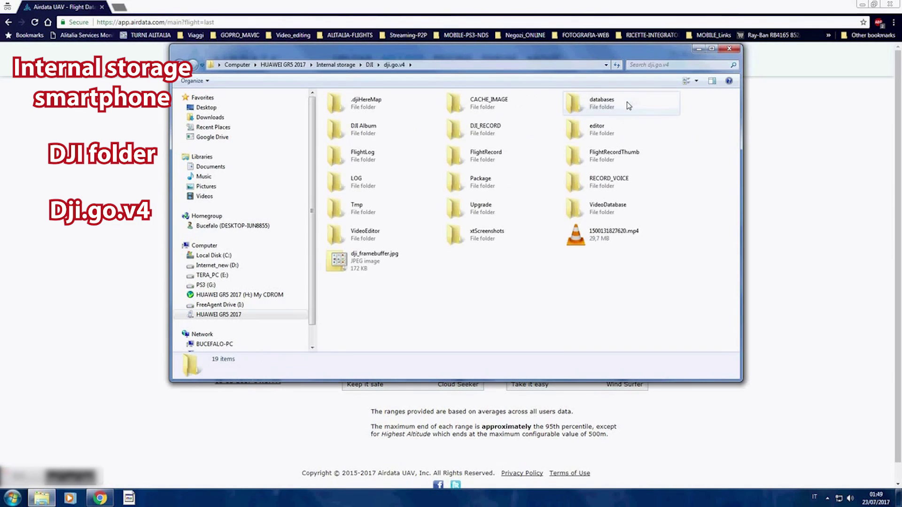
double_click(486, 161)
drag(493, 310, 387, 114)
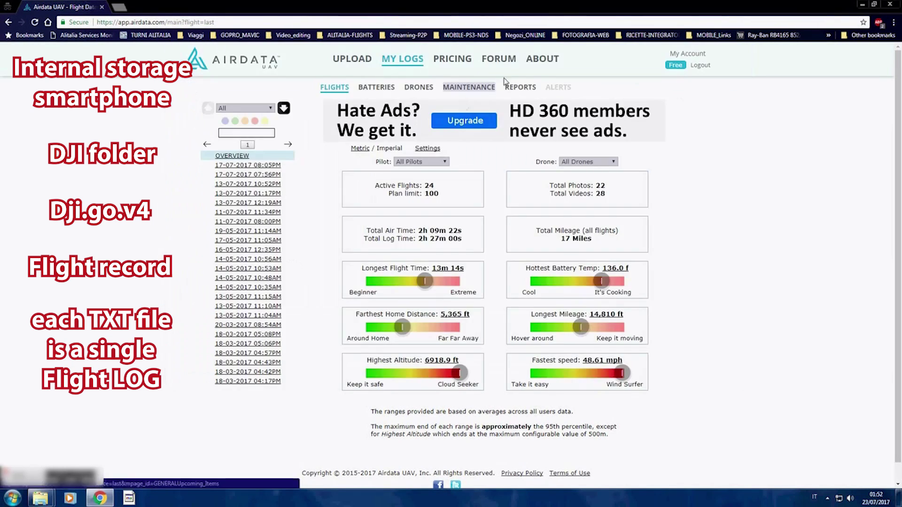
Upload DJIFlightRecord_2017-07-11_[00-37-30].txt from C:\Flight_logs to Airdata.
click(370, 68)
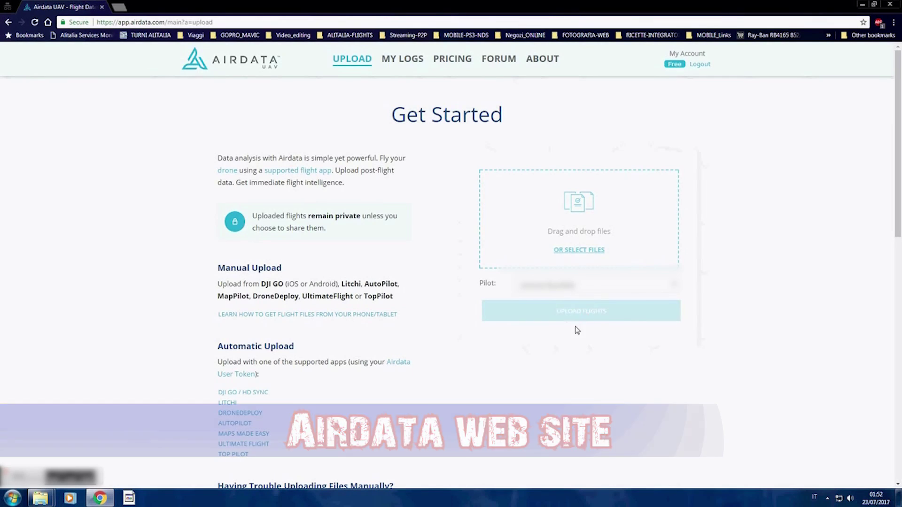
click(579, 250)
click(44, 211)
double_click(162, 145)
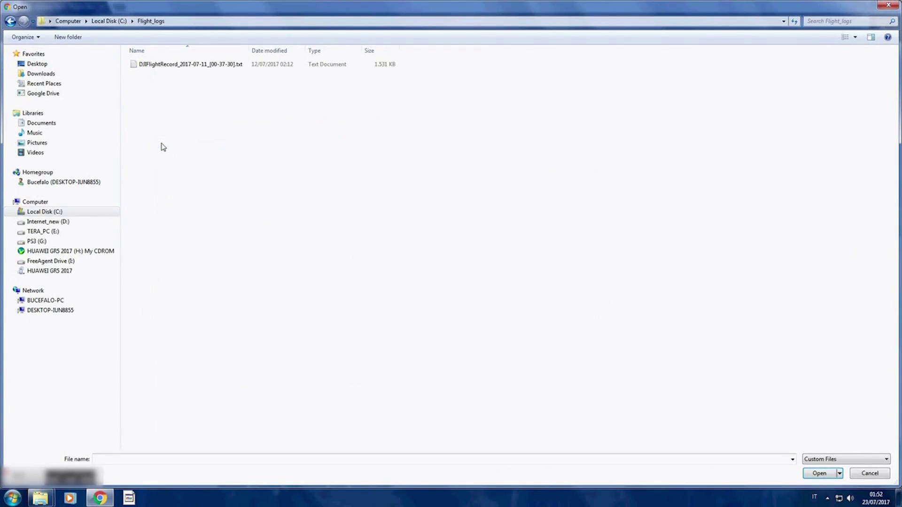
double_click(197, 66)
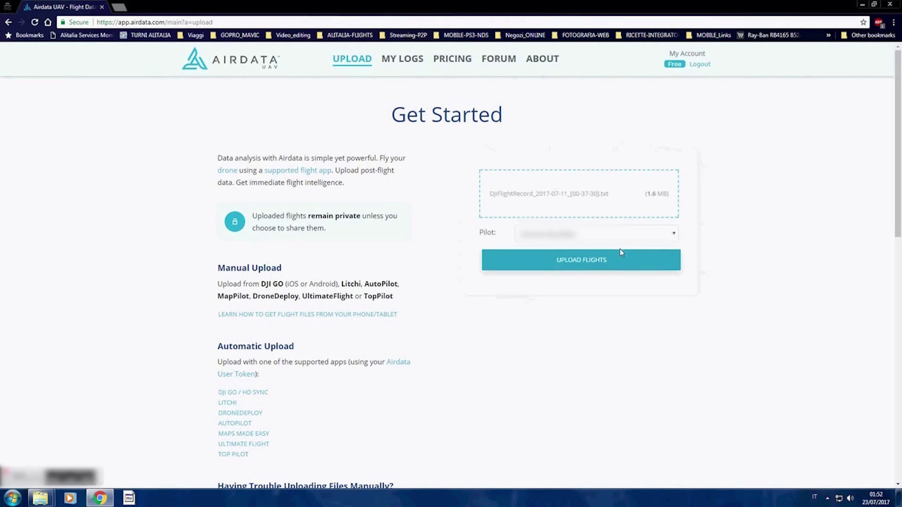
click(587, 264)
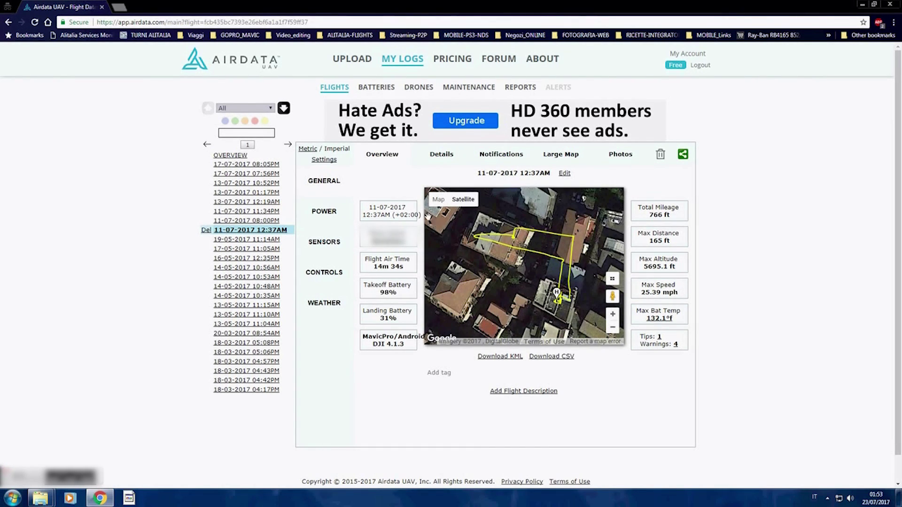
click(380, 160)
click(438, 155)
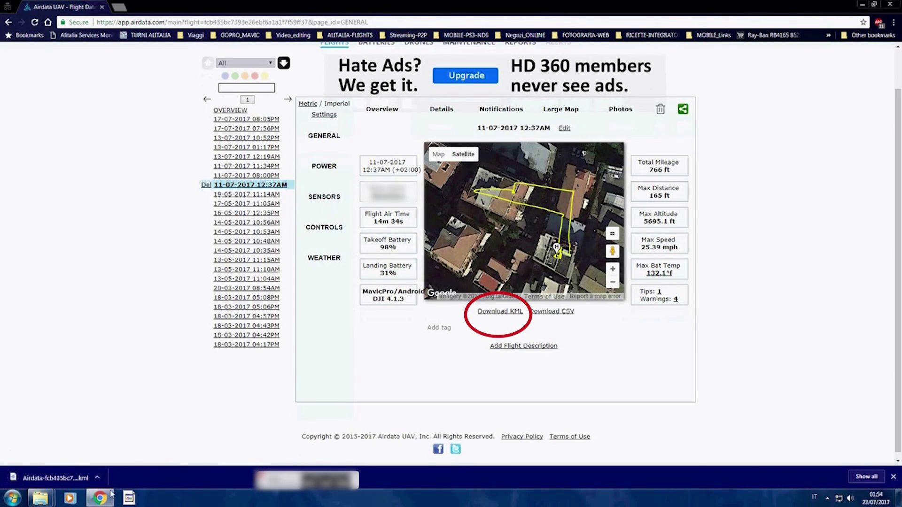
click(70, 479)
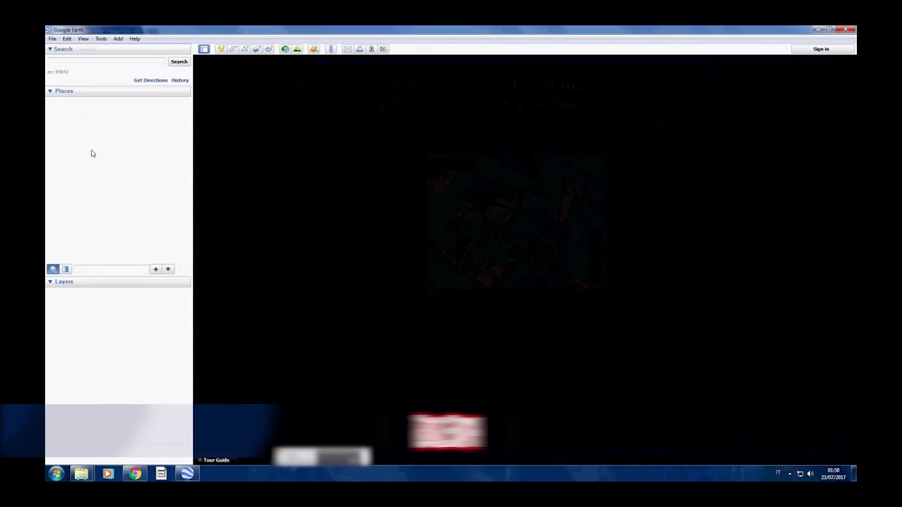
Load Jul-17th-2017-07-56PM-Notifications-Airdata.kml through File > Open.
click(52, 39)
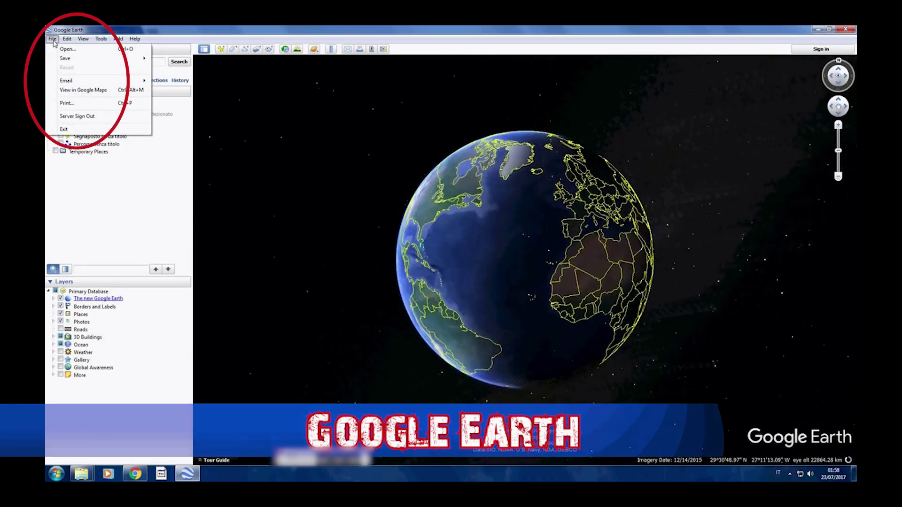
click(67, 48)
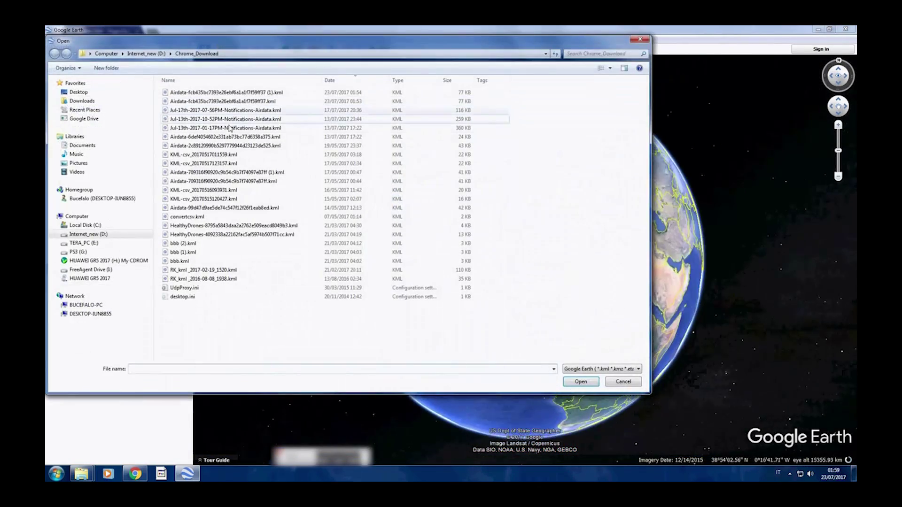
double_click(221, 110)
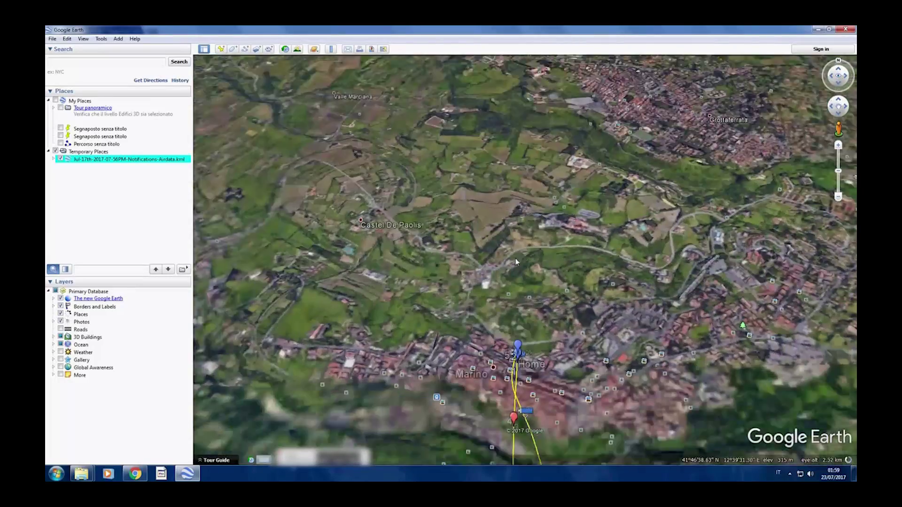
Zoom in and pan to frame the flight track over Marino.
scroll(549, 305, up, 5)
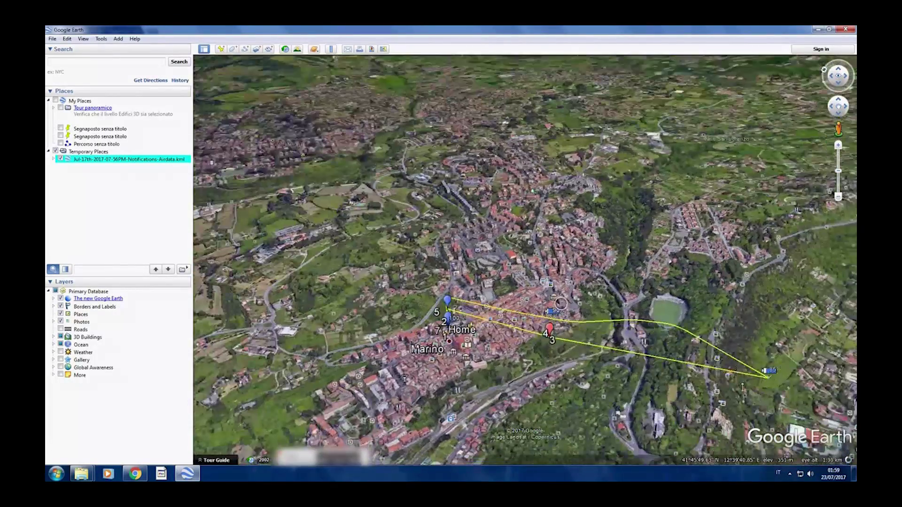
scroll(560, 303, up, 3)
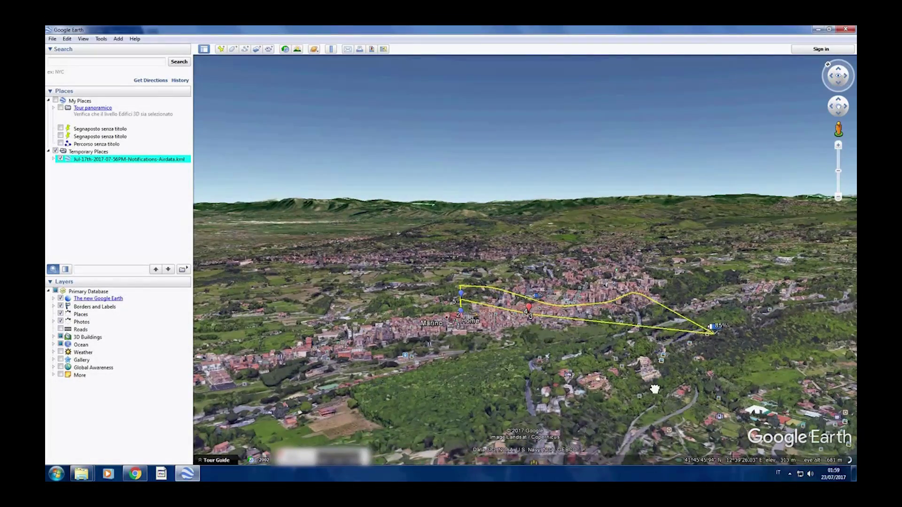
drag(655, 389, 679, 384)
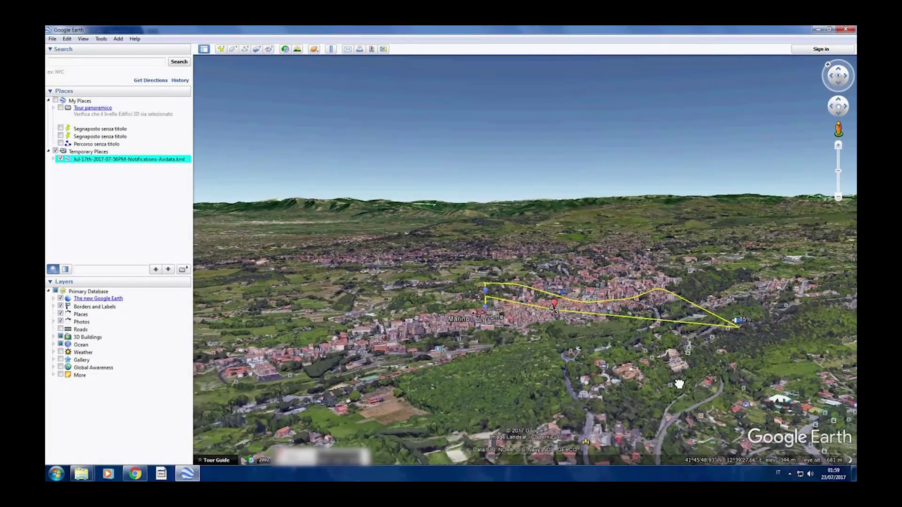
scroll(571, 345, up, 1)
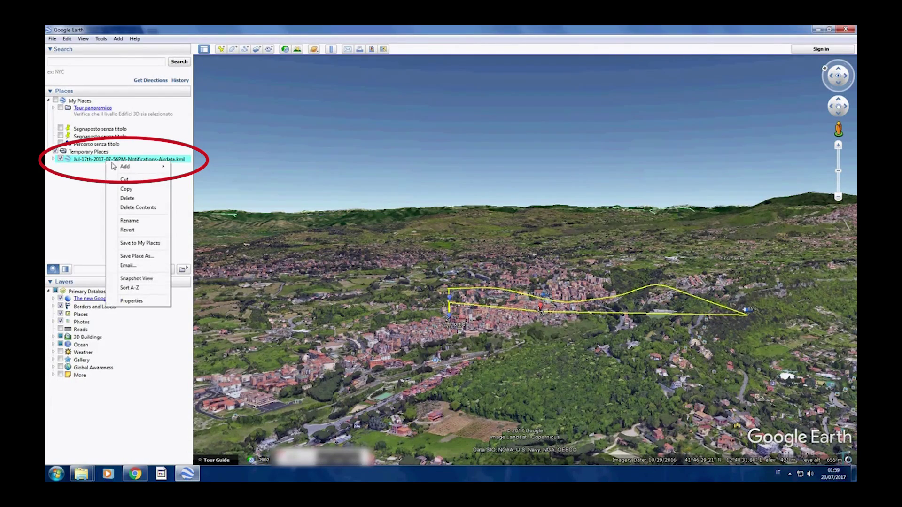
In the flight's Style properties, enable Share Style and make the track lines green.
click(134, 301)
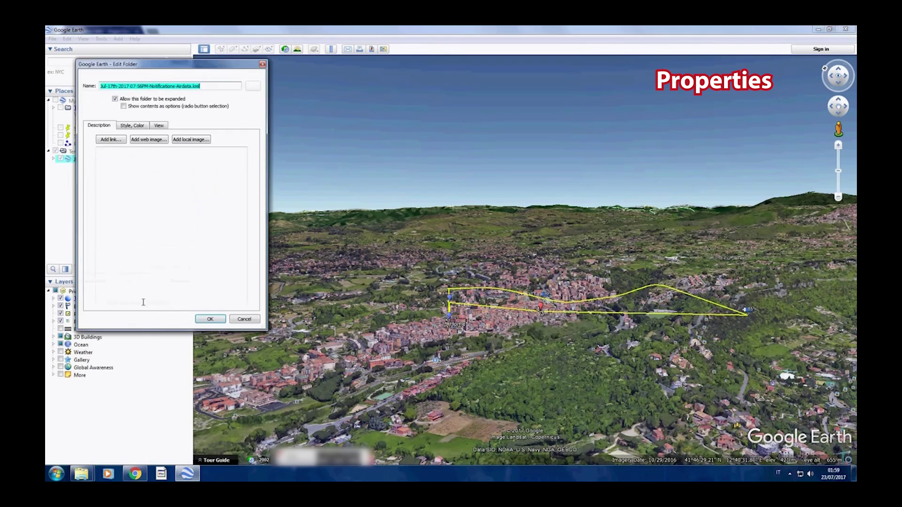
click(140, 127)
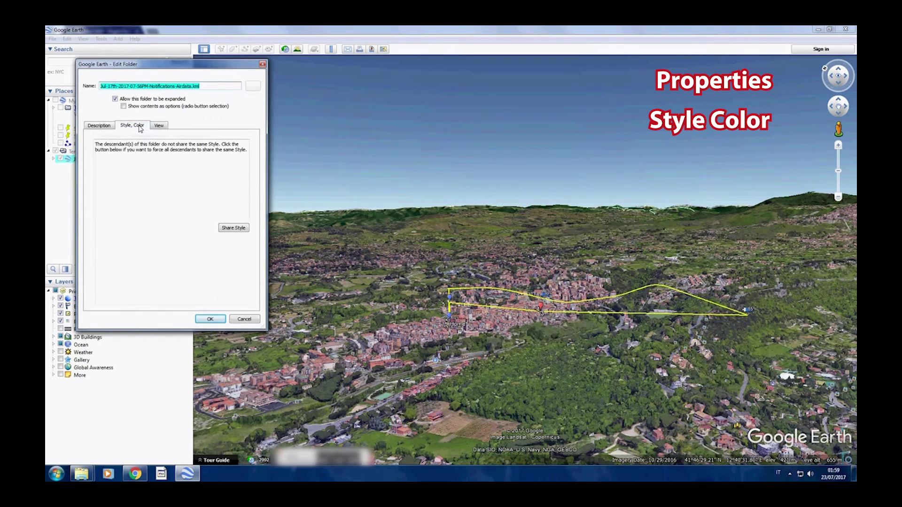
click(233, 228)
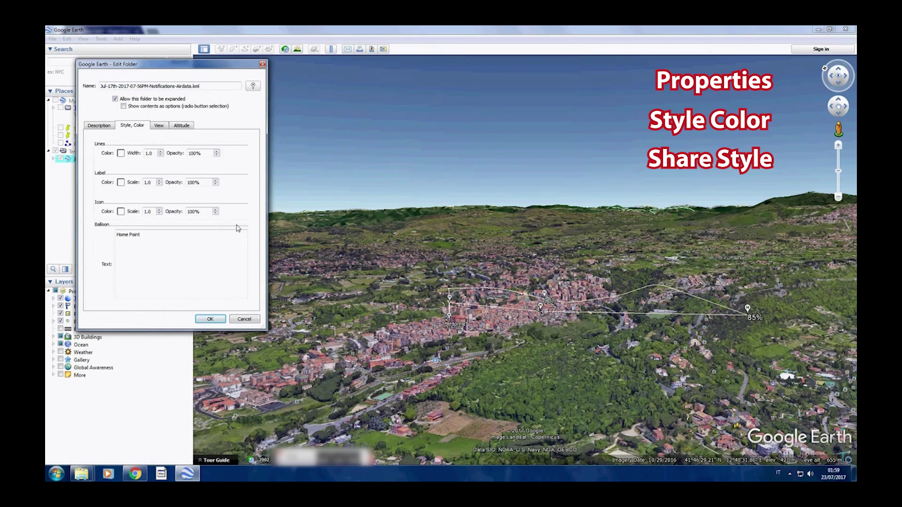
click(121, 154)
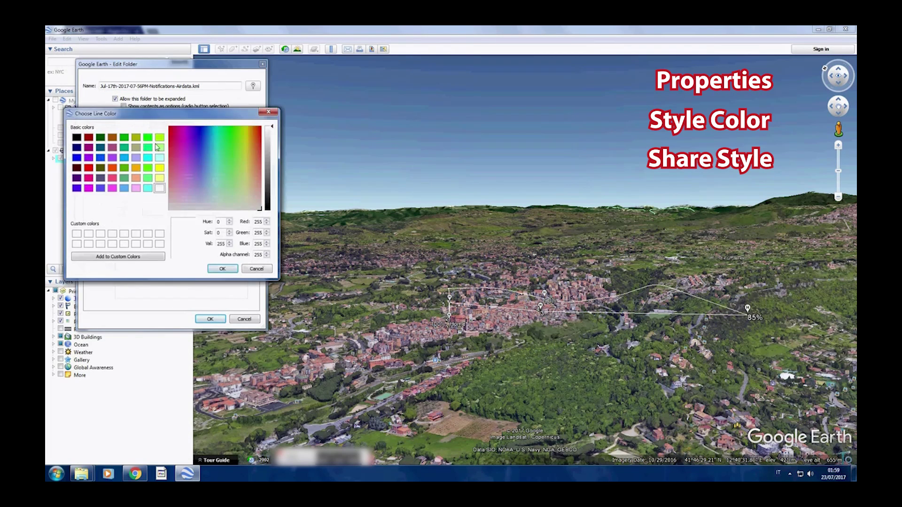
click(147, 137)
click(222, 269)
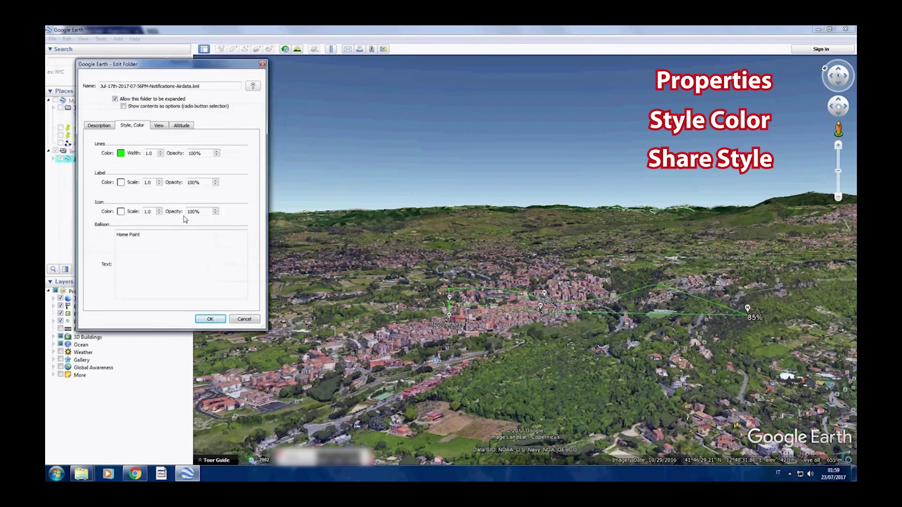
Set the label colour to orange and the icon colour to pink.
click(121, 183)
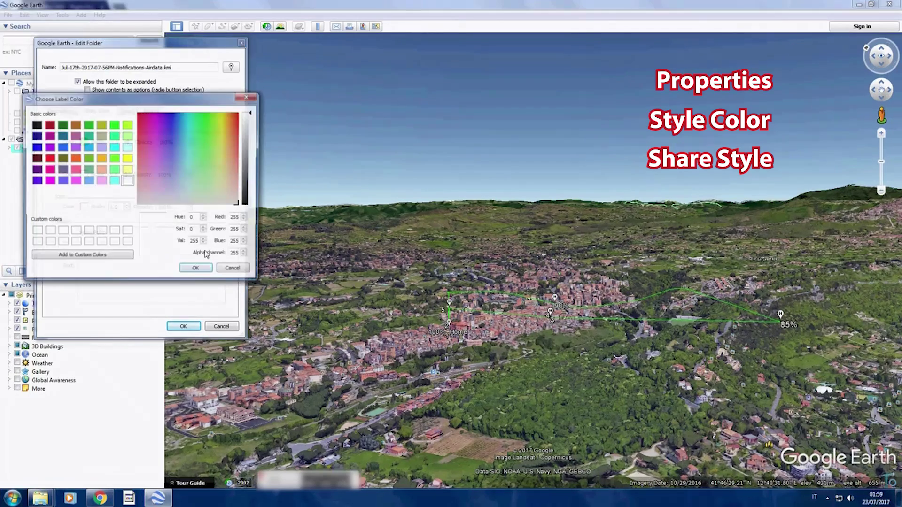
click(102, 158)
click(196, 270)
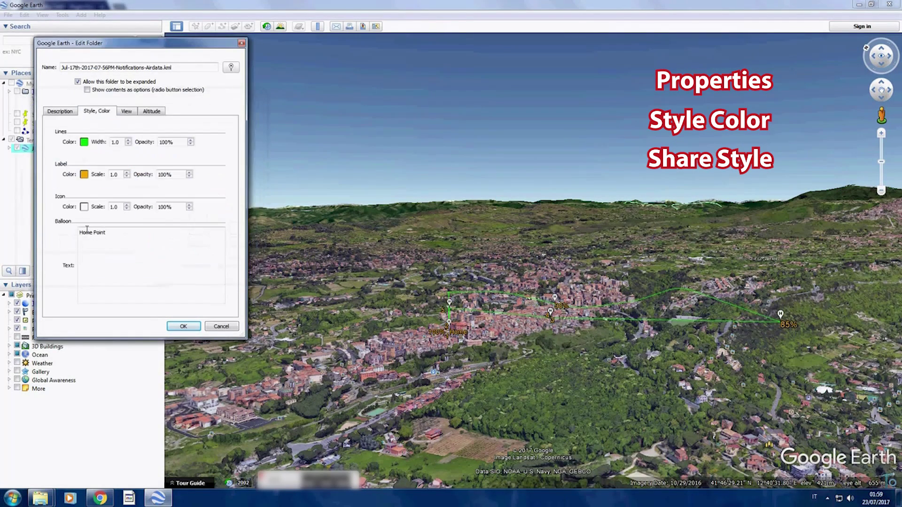
click(84, 207)
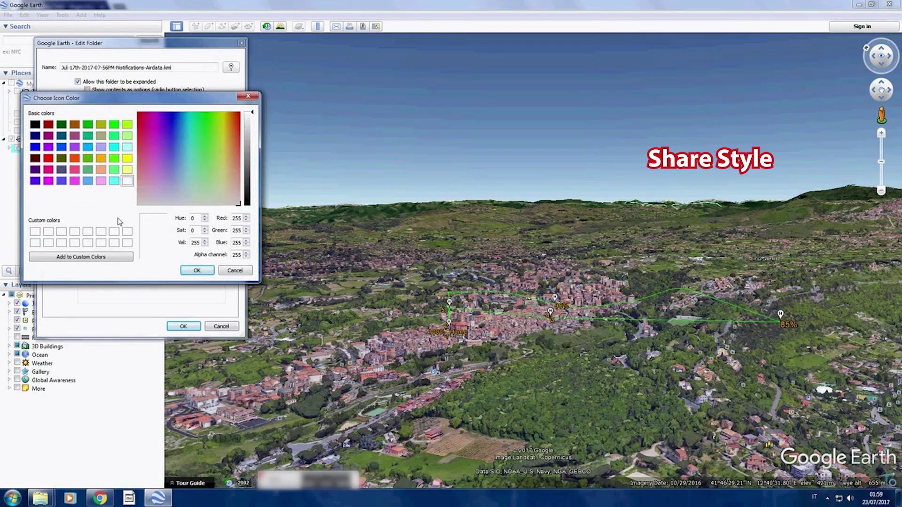
click(75, 170)
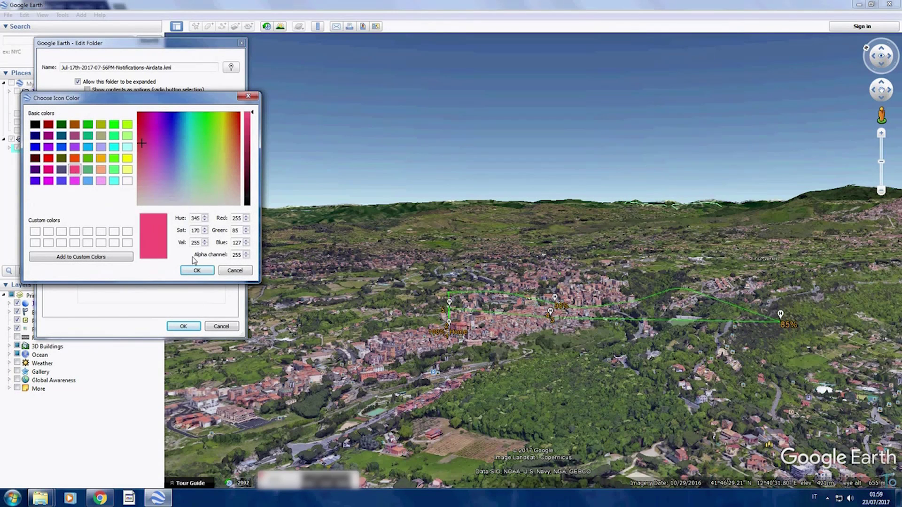
click(197, 271)
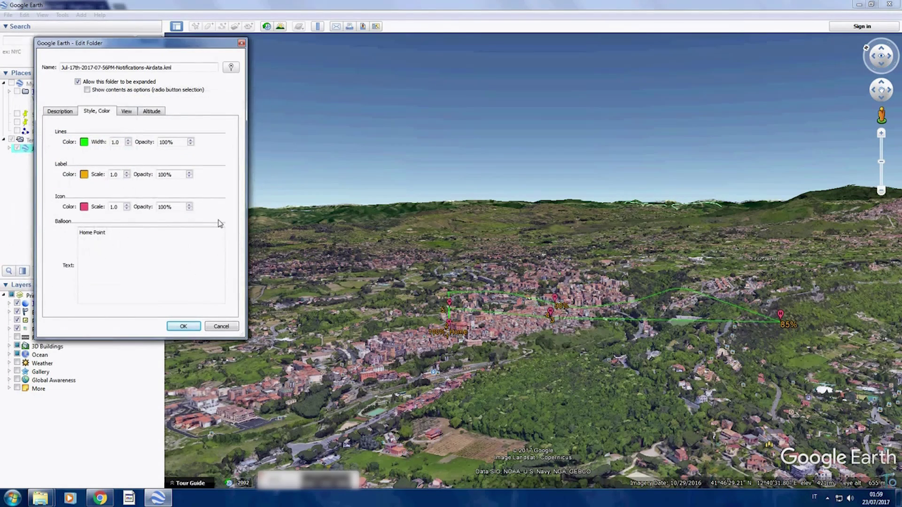
Tick Extend to ground on the Altitude tab.
click(128, 113)
click(151, 111)
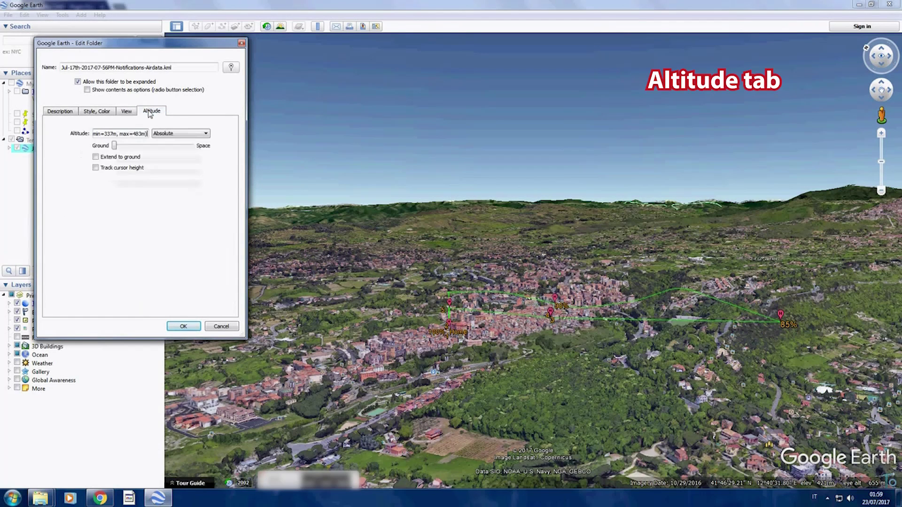
click(96, 157)
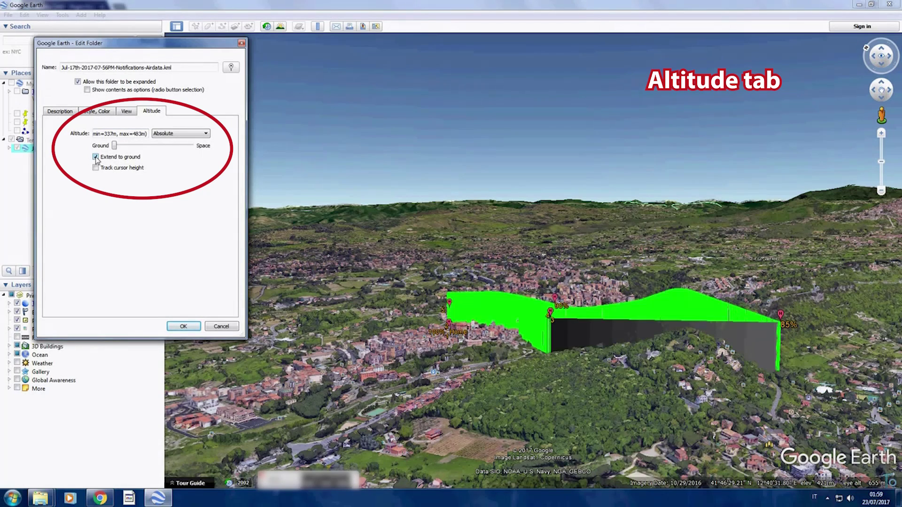